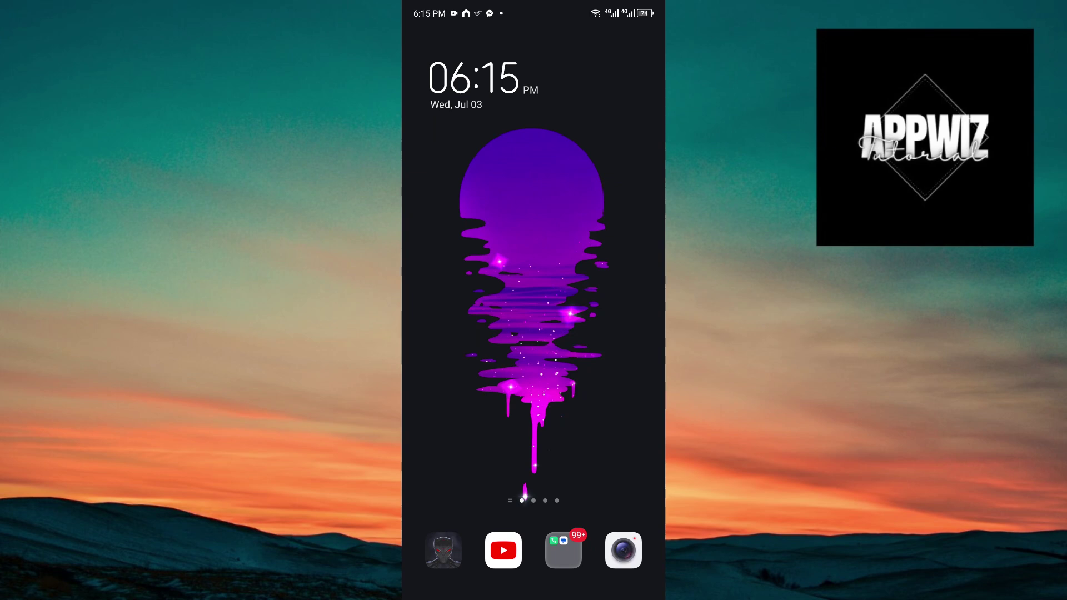
From Control Center, unmute media volume to a low level and dim the screen brightness
{"action": "left_click_drag", "start_coordinate": [583, 8], "coordinate": [583, 334]}
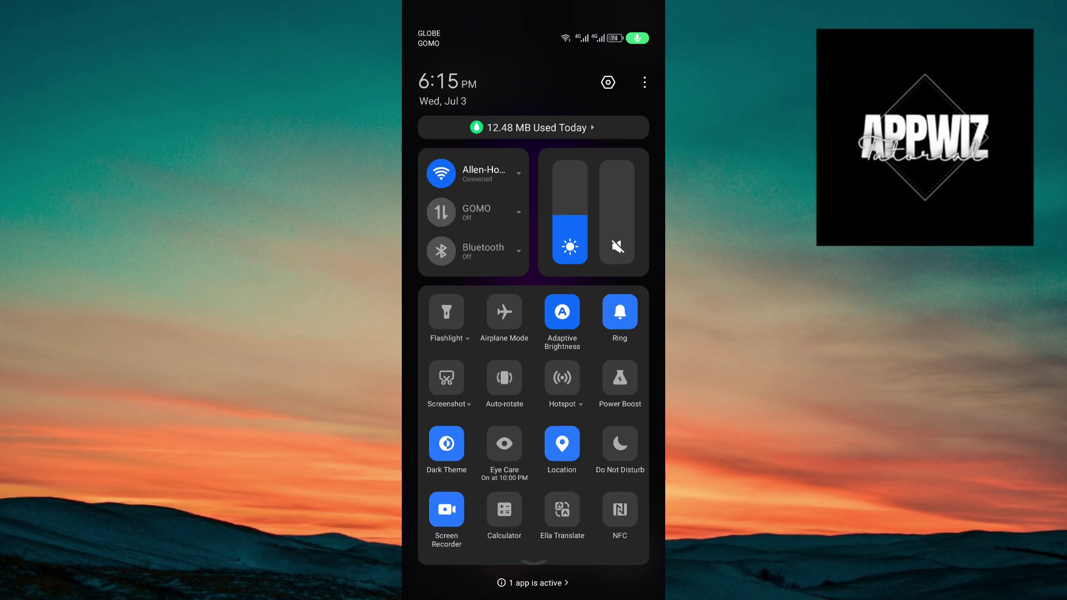
{"action": "mouse_move", "coordinate": [617, 249]}
{"action": "left_mouse_down"}
{"action": "mouse_move", "coordinate": [634, 215]}
{"action": "mouse_move", "coordinate": [634, 229]}
{"action": "left_mouse_up"}
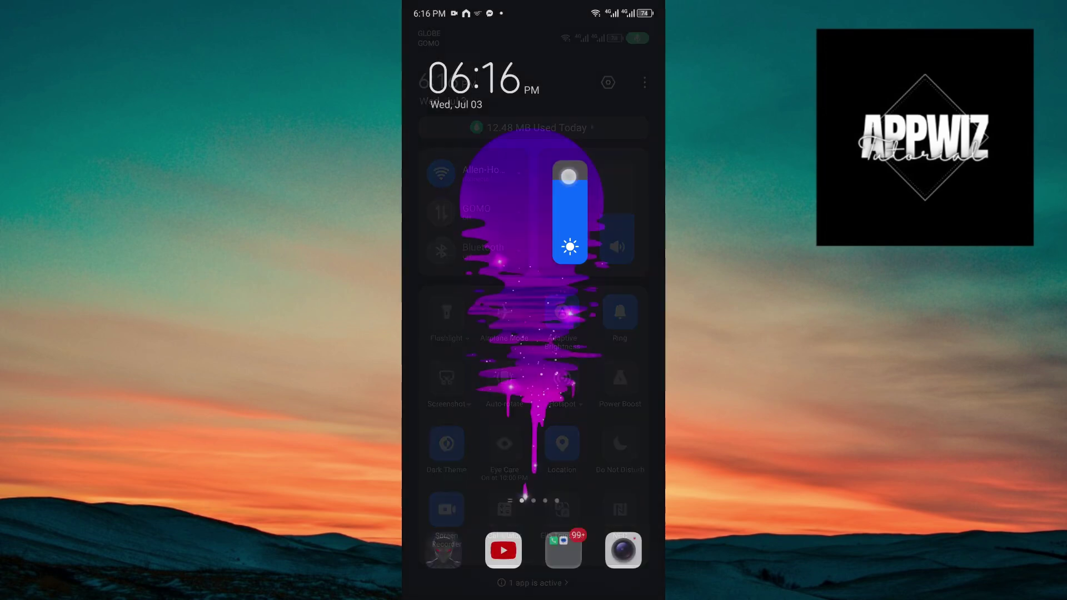
{"action": "mouse_move", "coordinate": [570, 173]}
{"action": "left_mouse_down"}
{"action": "mouse_move", "coordinate": [570, 230]}
{"action": "mouse_move", "coordinate": [629, 188]}
{"action": "mouse_move", "coordinate": [639, 238]}
{"action": "left_mouse_up"}
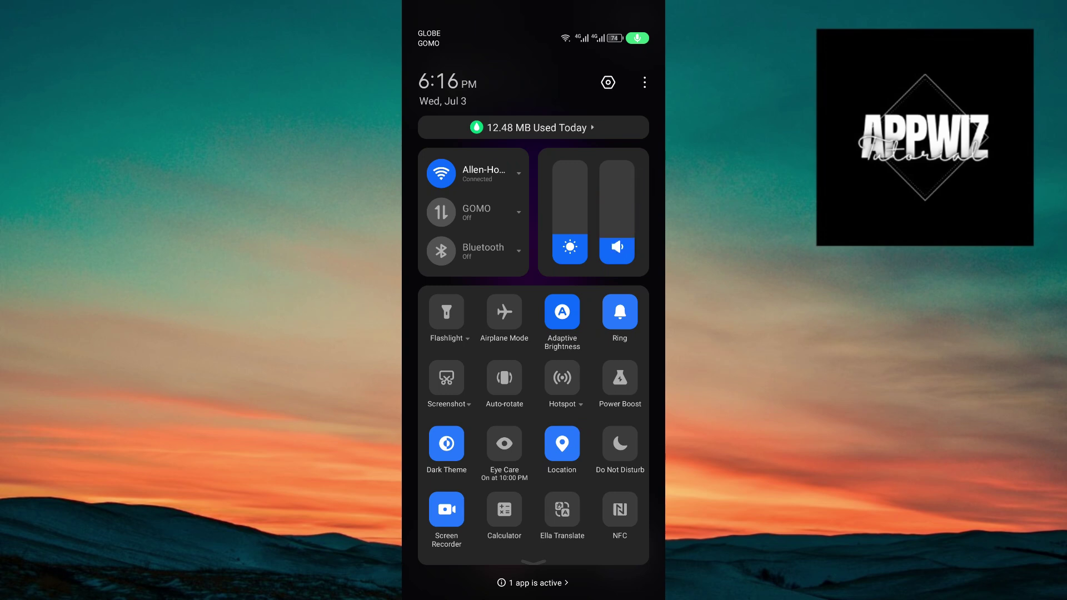
In Sound & Vibration, raise Media to about three-quarters and drop Alarm near minimum, then return home
{"action": "left_click", "coordinate": [607, 81]}
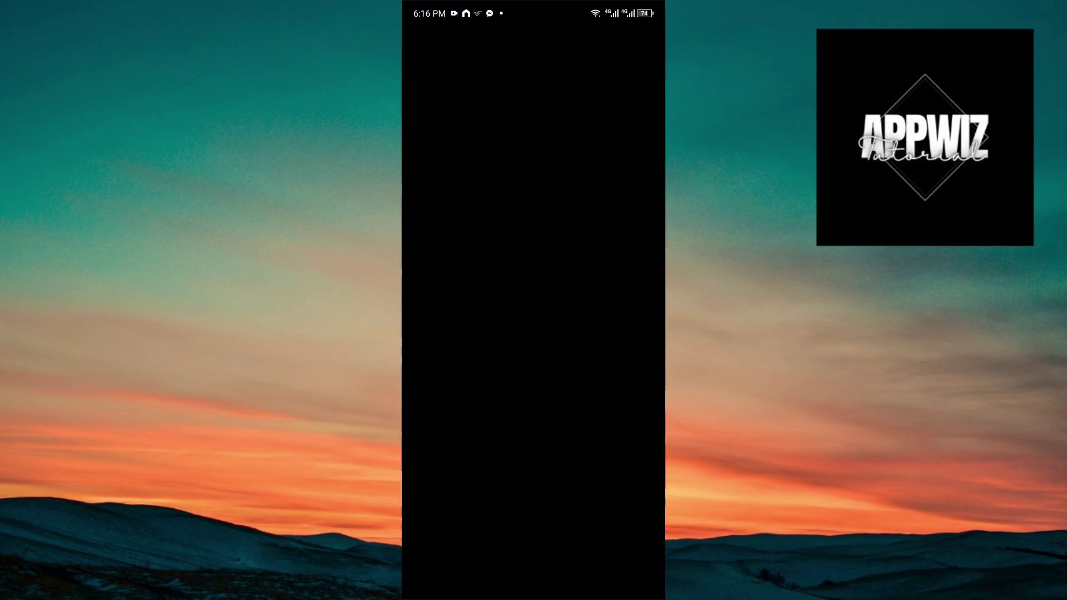
{"action": "left_click_drag", "start_coordinate": [563, 419], "coordinate": [567, 250]}
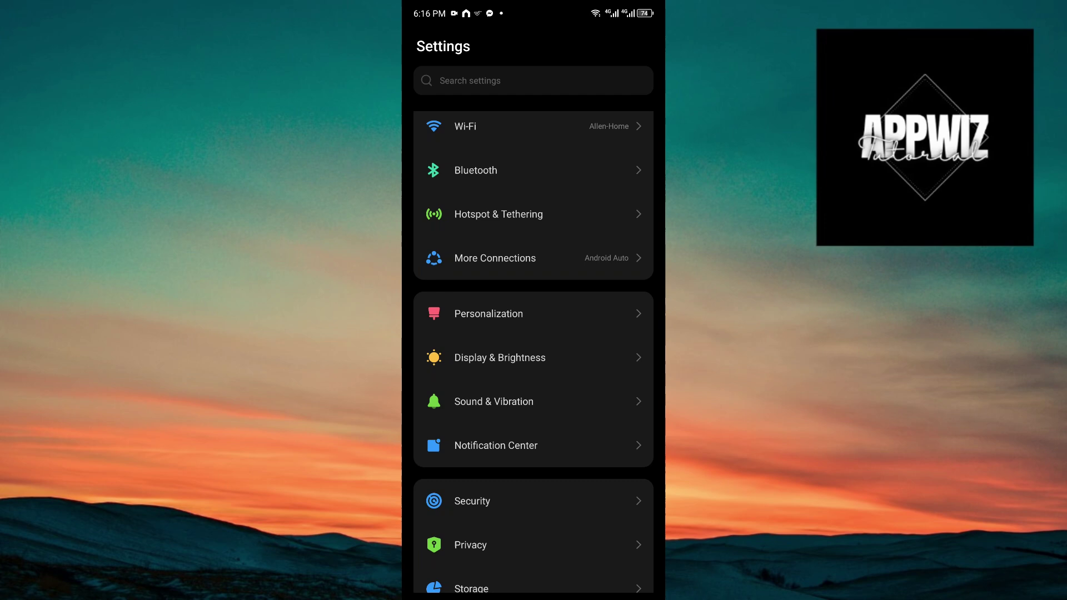
{"action": "left_click", "coordinate": [525, 405]}
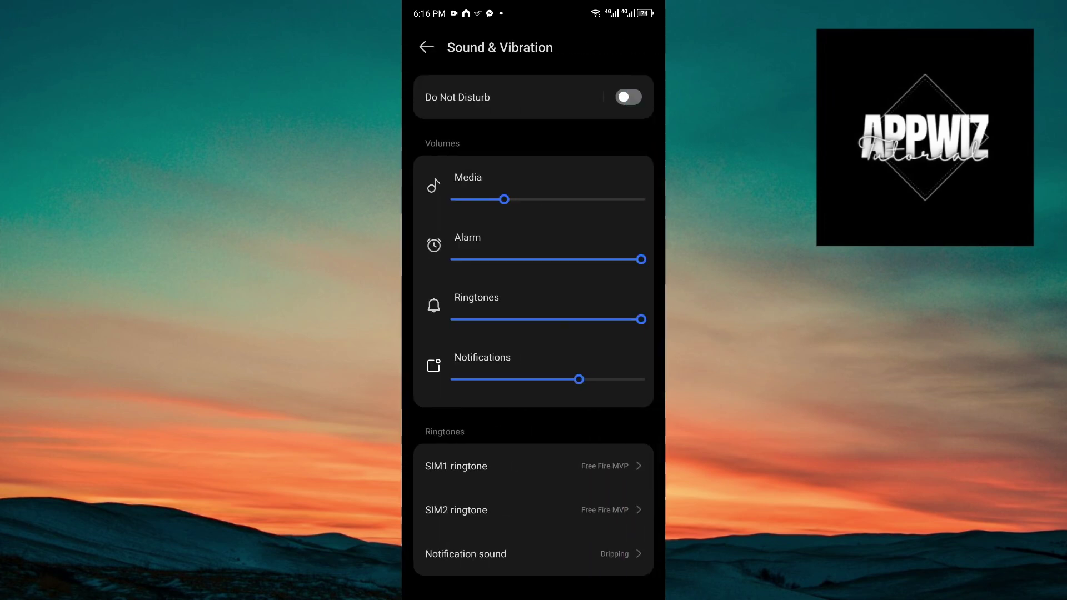
{"action": "left_click_drag", "start_coordinate": [504, 199], "coordinate": [600, 199]}
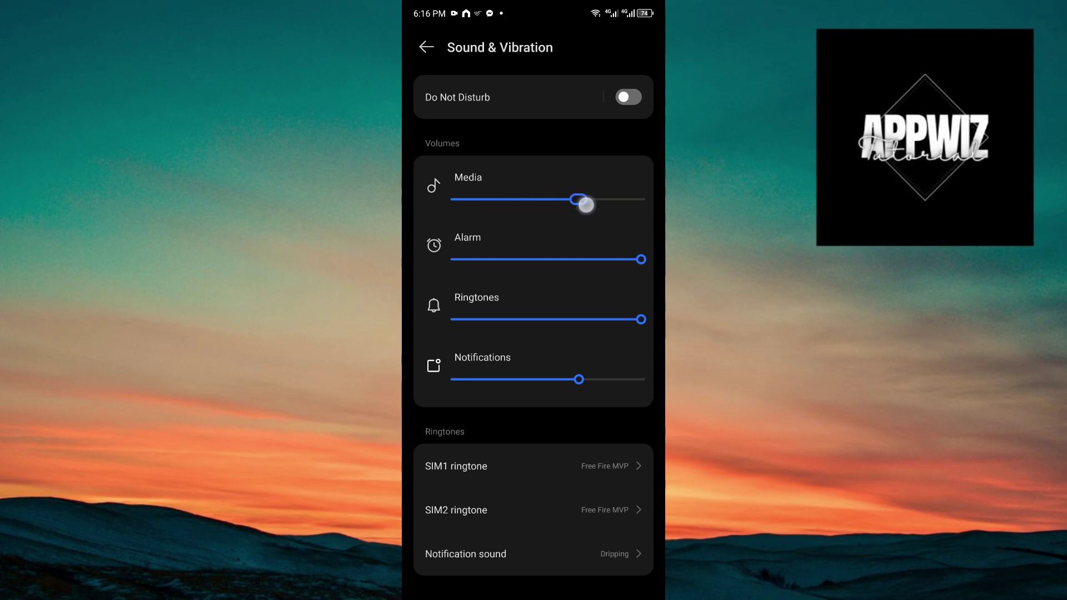
{"action": "left_click_drag", "start_coordinate": [640, 258], "coordinate": [489, 260]}
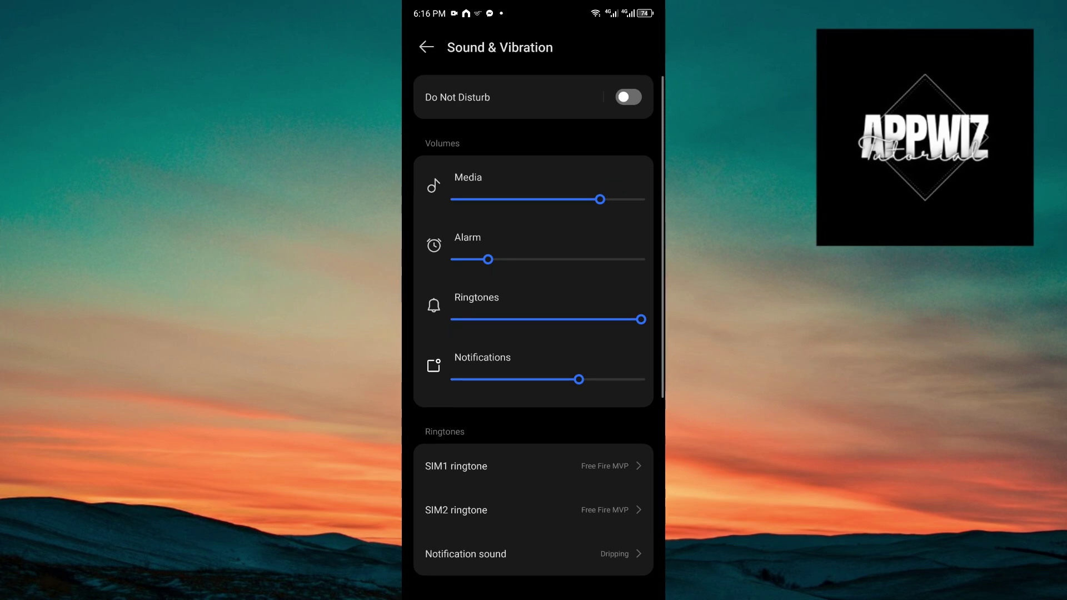
{"action": "left_click_drag", "start_coordinate": [512, 587], "coordinate": [525, 334]}
Launch YT Music from an app search for 'yt' and collapse the paused née-nah player
{"action": "left_click", "coordinate": [546, 430]}
{"action": "left_click", "coordinate": [469, 133]}
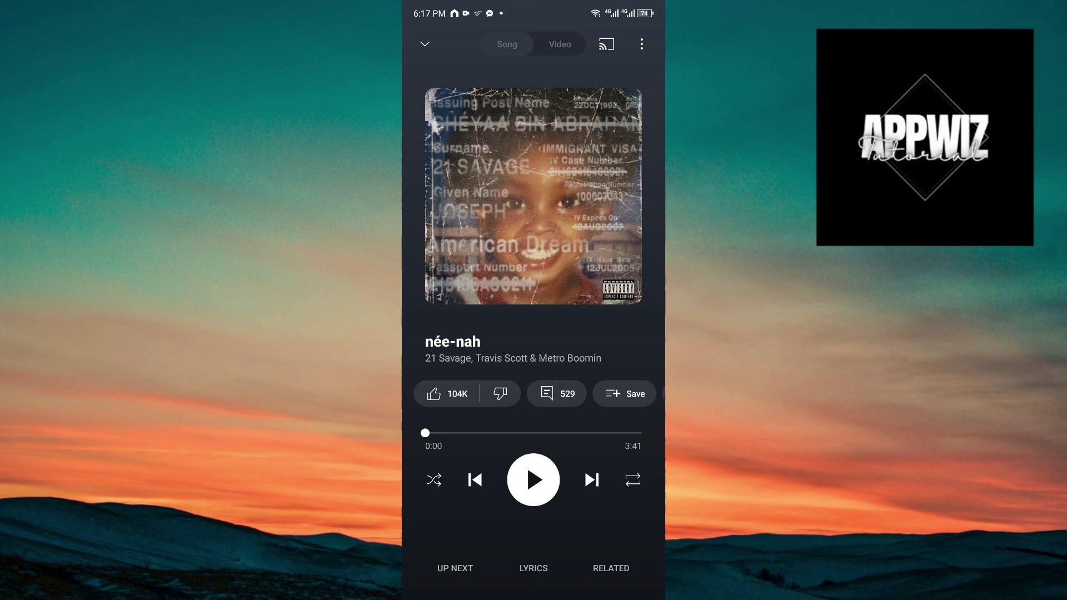
{"action": "left_click", "coordinate": [423, 43]}
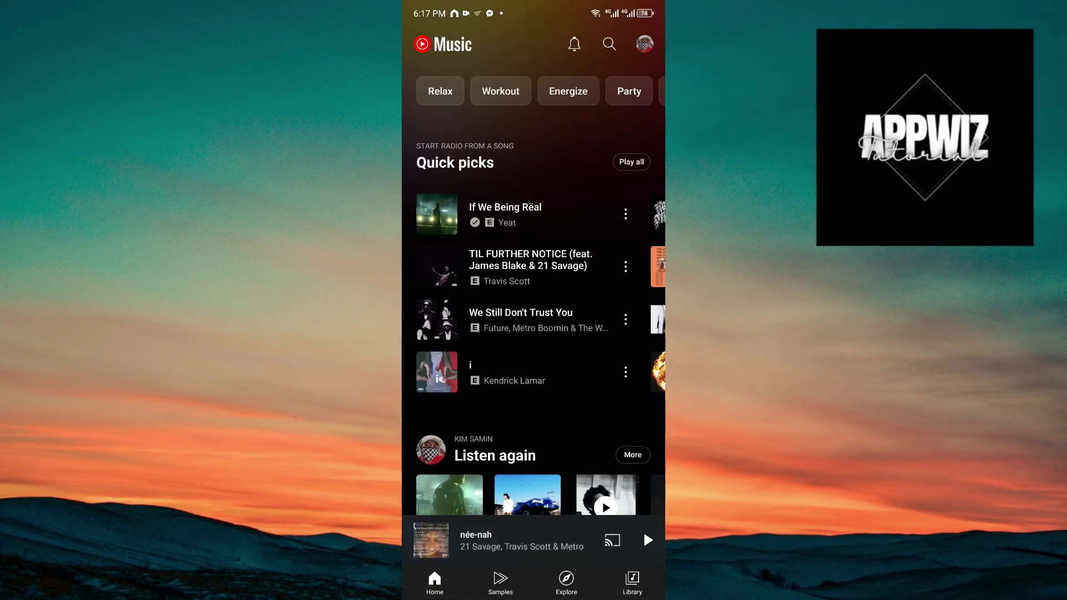
{"action": "scroll", "coordinate": [534, 300], "scroll_direction": "down", "scroll_amount": 5}
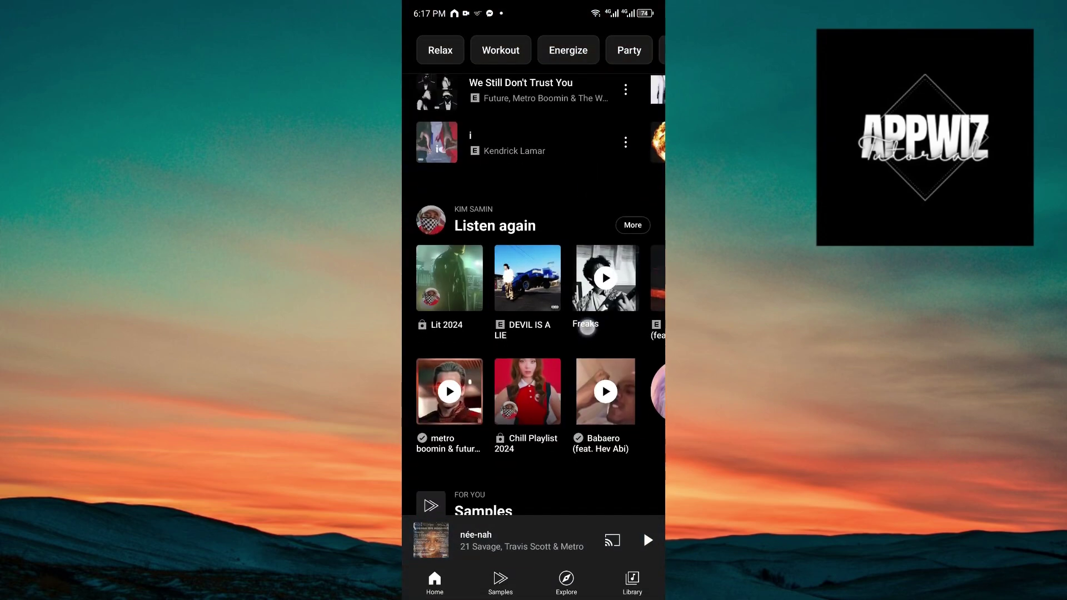
{"action": "scroll", "coordinate": [533, 301], "scroll_direction": "up", "scroll_amount": 5}
{"action": "left_click_drag", "start_coordinate": [537, 596], "coordinate": [537, 584]}
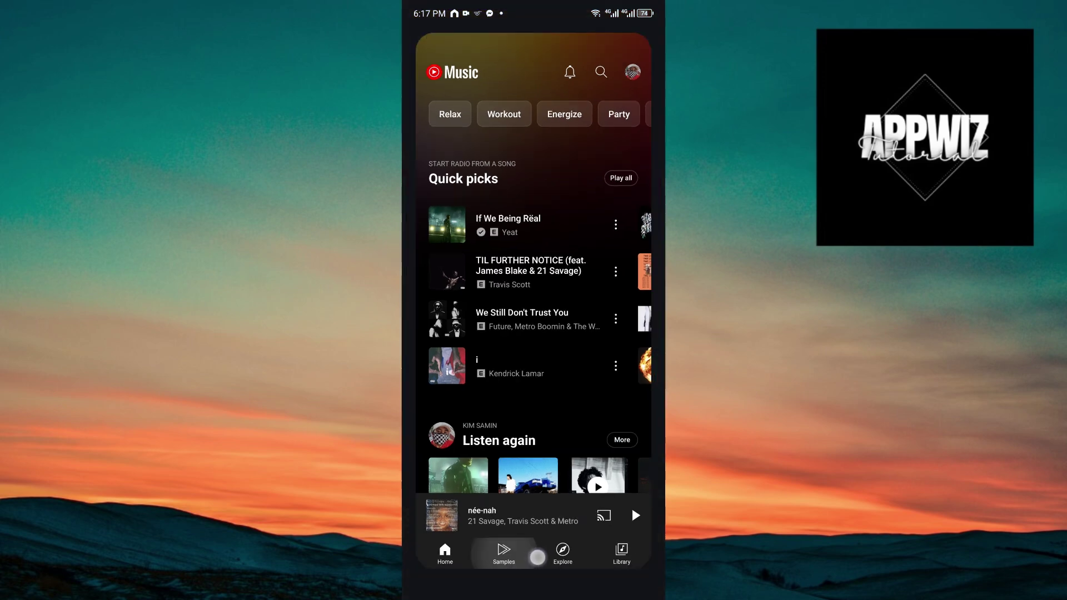